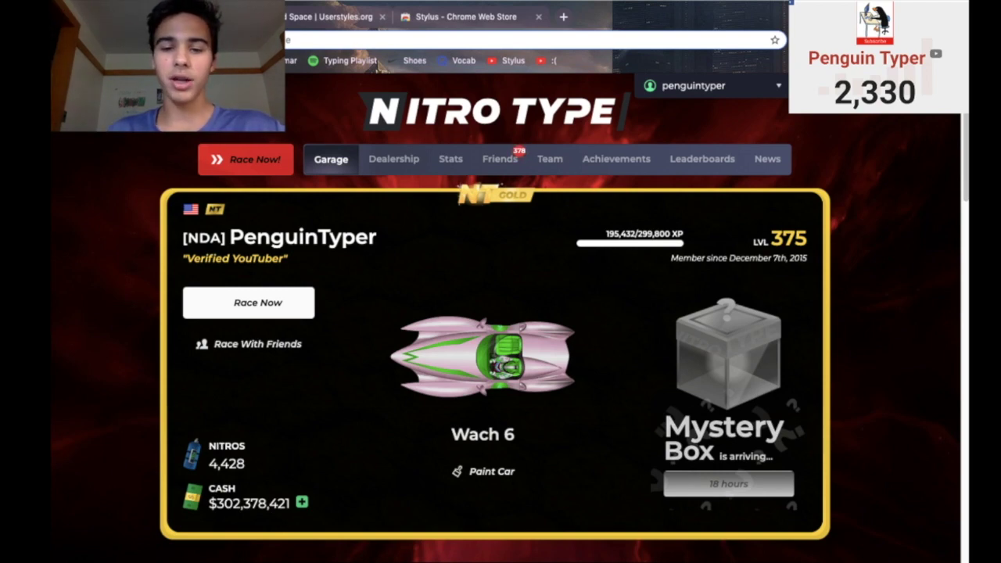
Step: Look through the Nitro Type garage page and its car rows with the red space theme applied
{"action": "scroll", "coordinate": [380, 66], "scroll_direction": "down", "scroll_amount": 10}
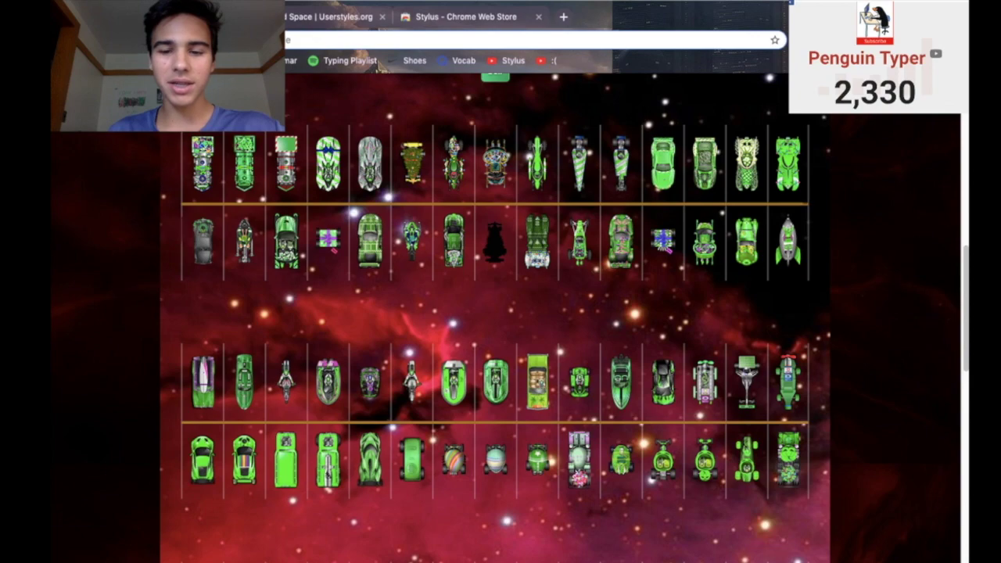
{"action": "scroll", "coordinate": [380, 67], "scroll_direction": "down", "scroll_amount": 3}
{"action": "scroll", "coordinate": [380, 66], "scroll_direction": "down", "scroll_amount": 10}
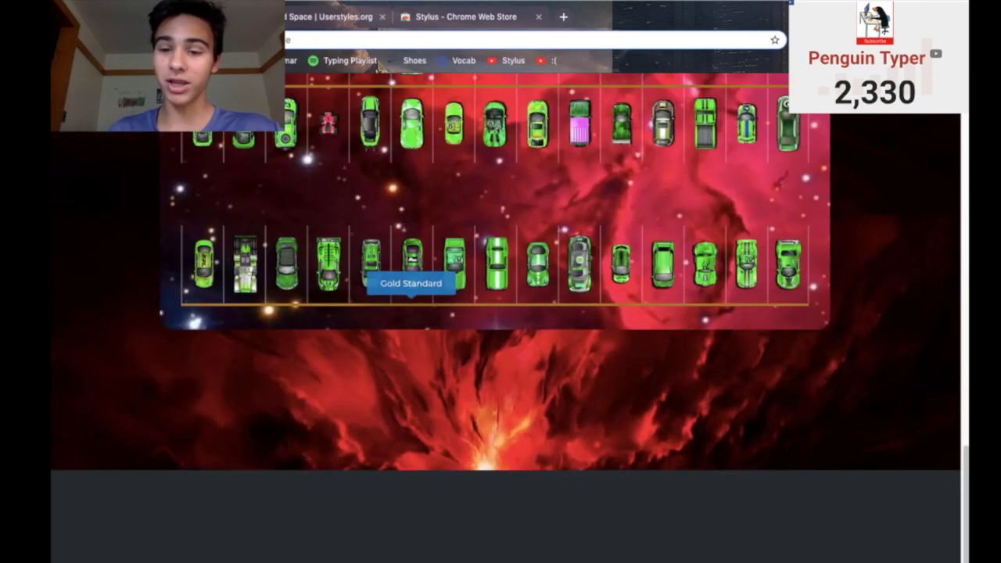
{"action": "scroll", "coordinate": [380, 66], "scroll_direction": "up", "scroll_amount": 20}
{"action": "scroll", "coordinate": [380, 66], "scroll_direction": "down", "scroll_amount": 1}
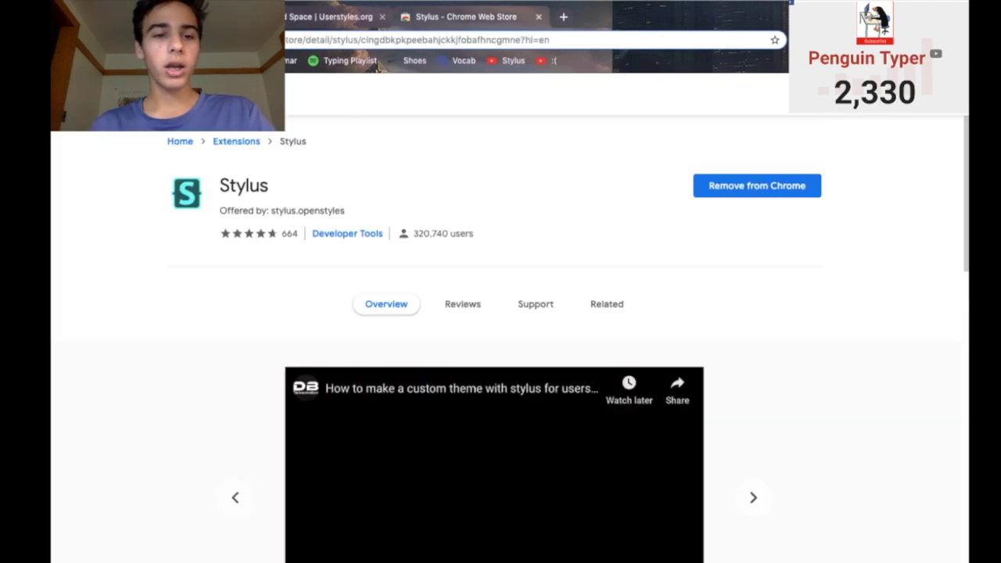
Step: Examine the Stylus extension's Chrome Web Store page, including its name, its publisher and the preview media
{"action": "left_click_drag", "start_coordinate": [268, 185], "coordinate": [220, 186]}
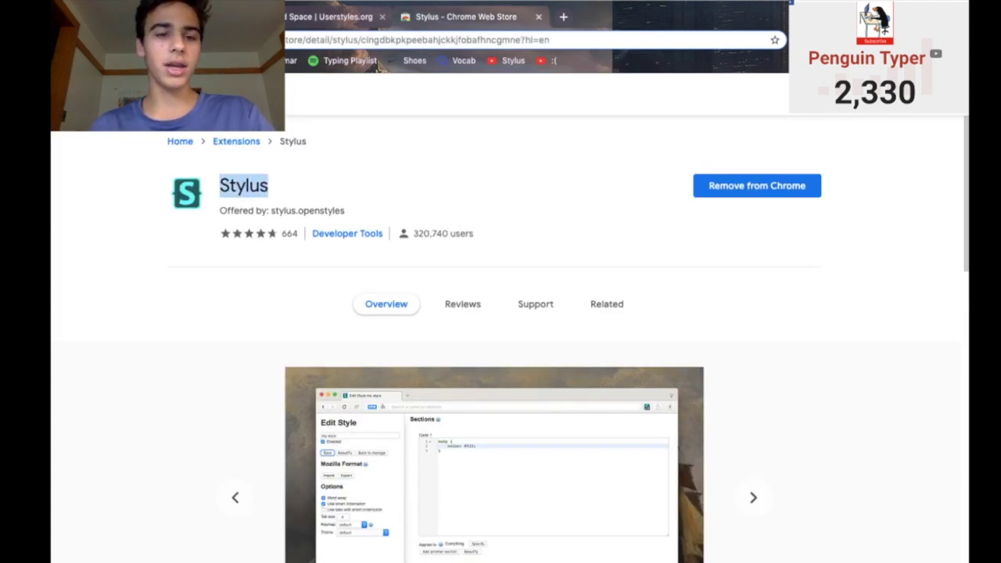
{"action": "left_click", "coordinate": [220, 185]}
{"action": "left_click_drag", "start_coordinate": [271, 211], "coordinate": [344, 210]}
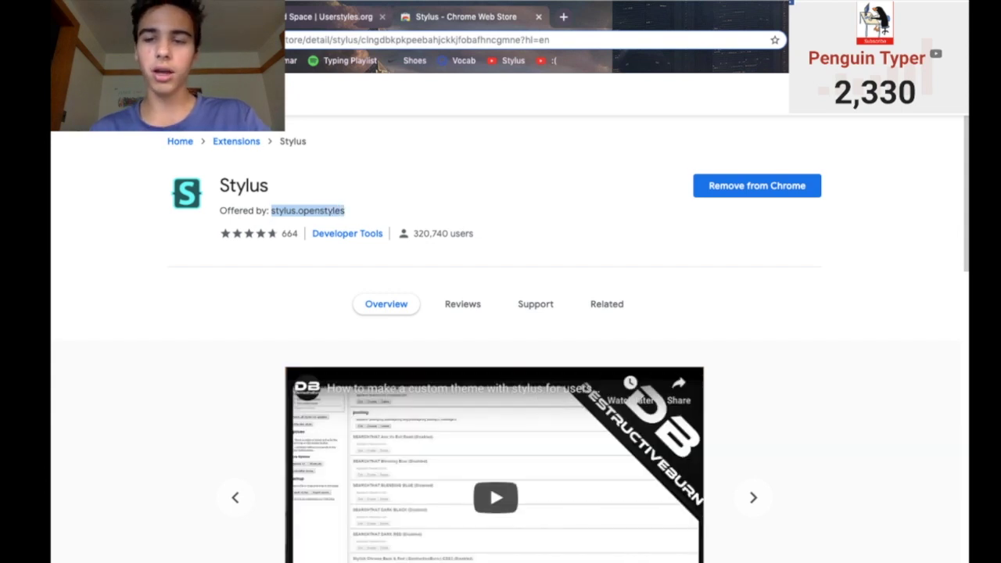
{"action": "left_click", "coordinate": [344, 210]}
{"action": "scroll", "coordinate": [380, 67], "scroll_direction": "down", "scroll_amount": 3}
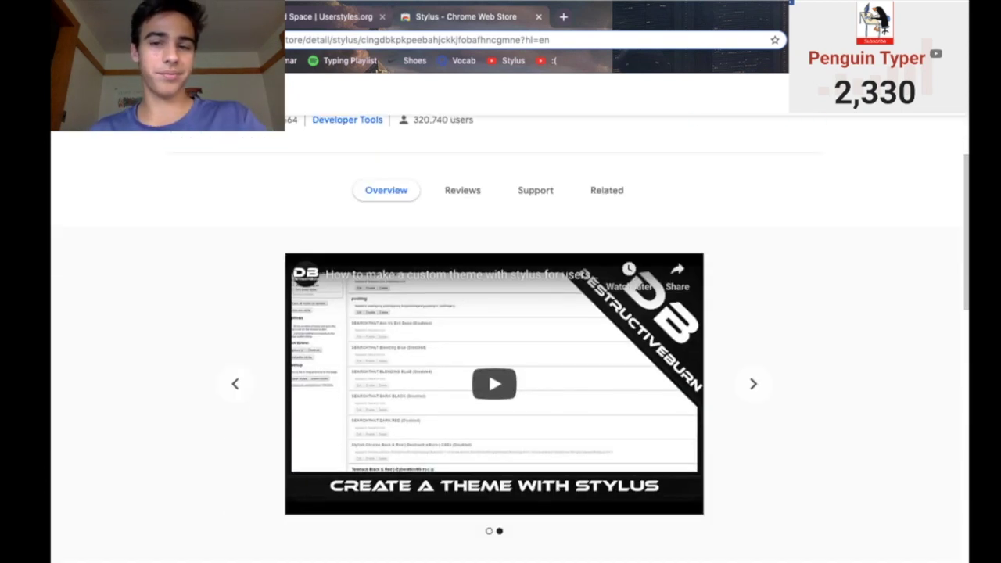
{"action": "scroll", "coordinate": [380, 66], "scroll_direction": "up", "scroll_amount": 3}
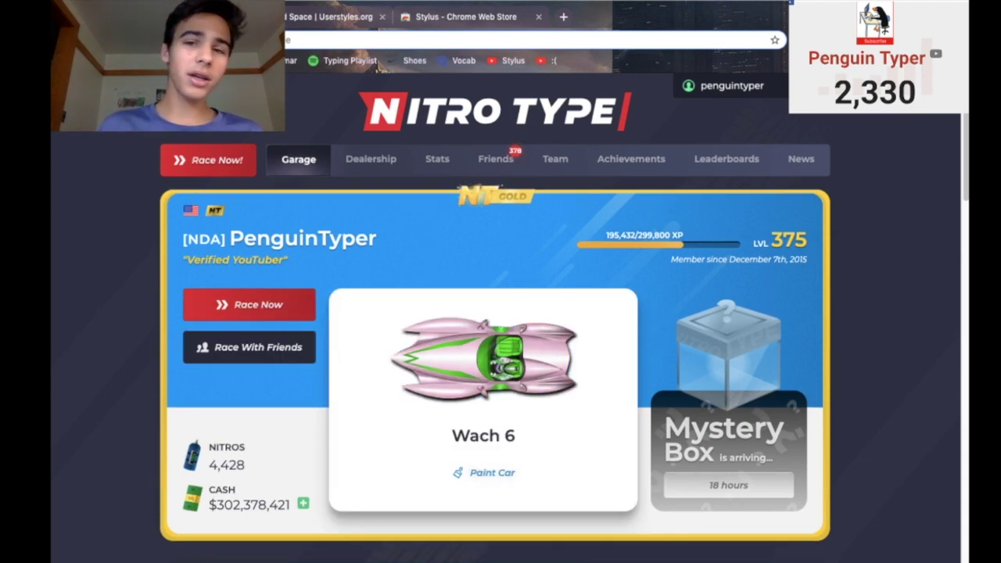
Step: Go to the userstyles.org home page and search its styles for "nitro type"
{"action": "key", "text": "ctrl+Tab"}
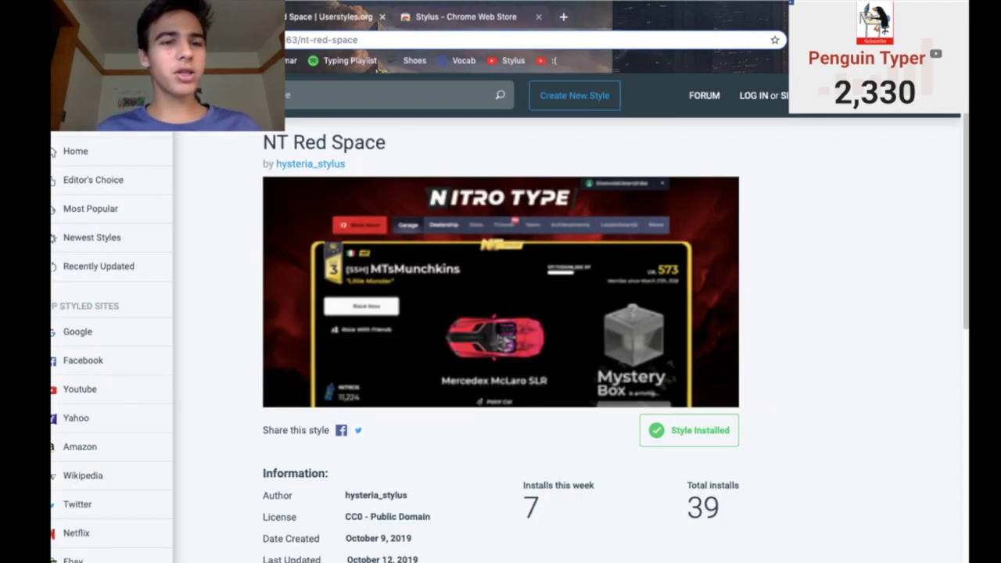
{"action": "key", "text": "super+Left"}
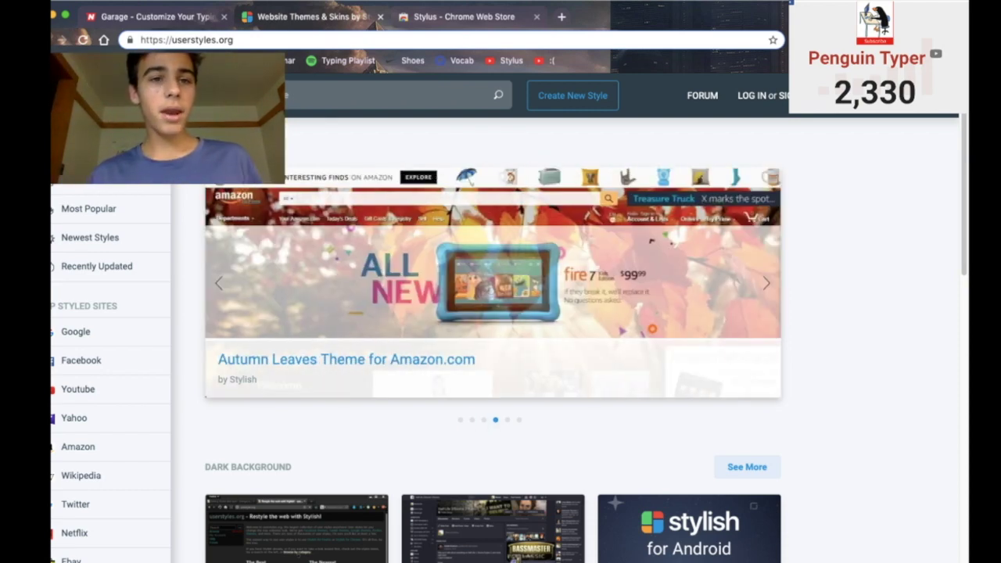
{"action": "left_click", "coordinate": [397, 95]}
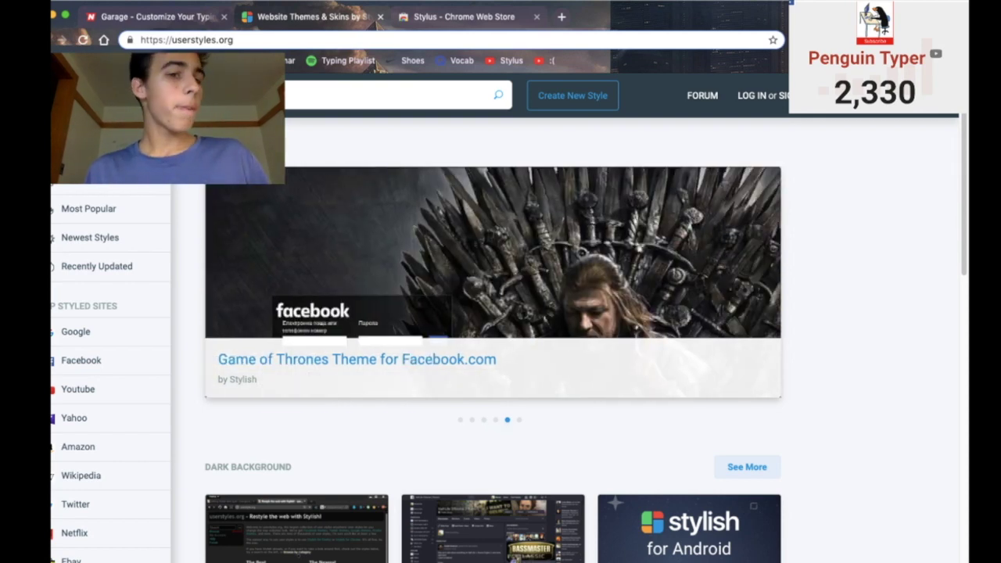
{"action": "key", "text": "Return"}
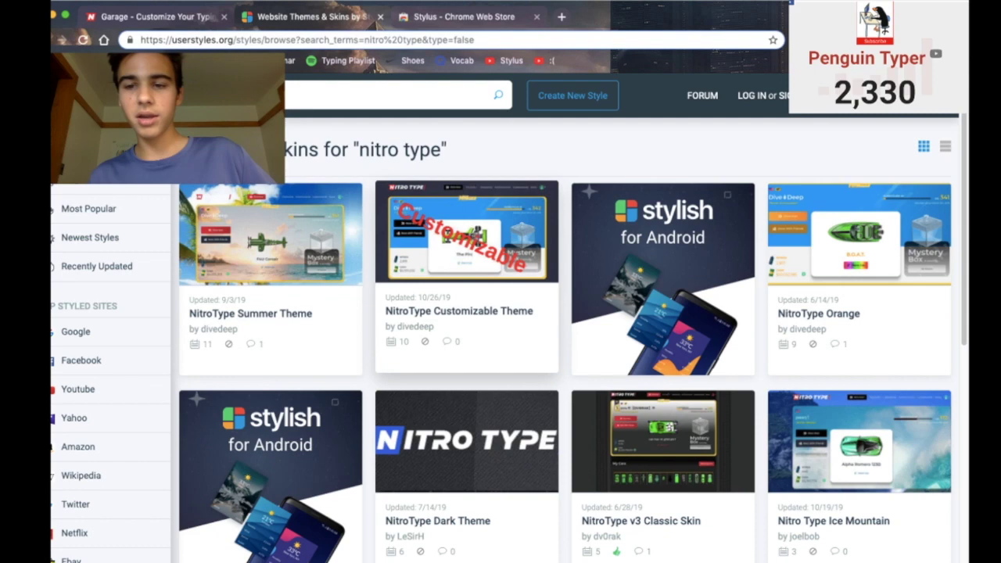
Step: Browse the Nitro Type style results and open the NitroType Summer Theme page
{"action": "scroll", "coordinate": [858, 274], "scroll_direction": "down", "scroll_amount": 1}
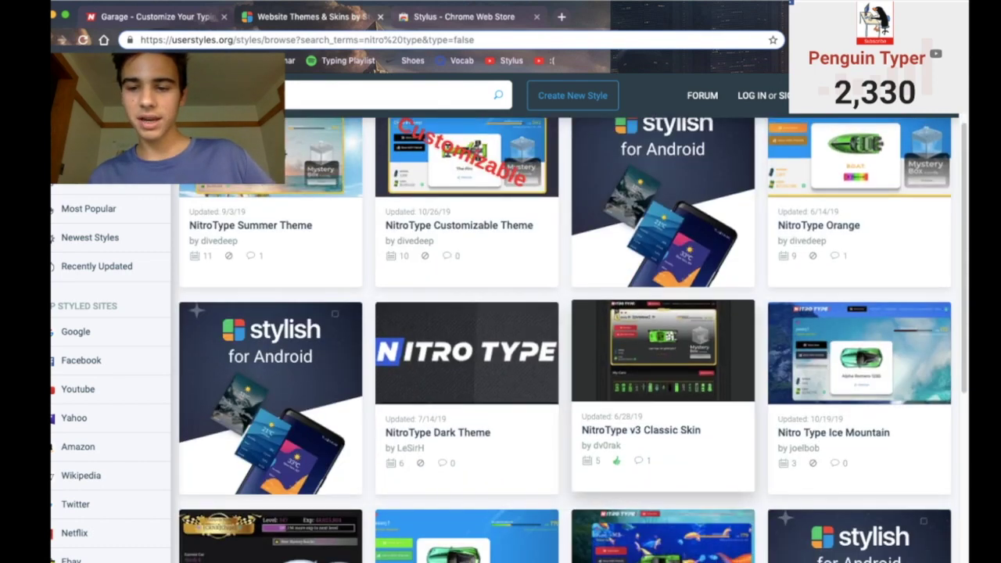
{"action": "scroll", "coordinate": [663, 352], "scroll_direction": "down", "scroll_amount": 3}
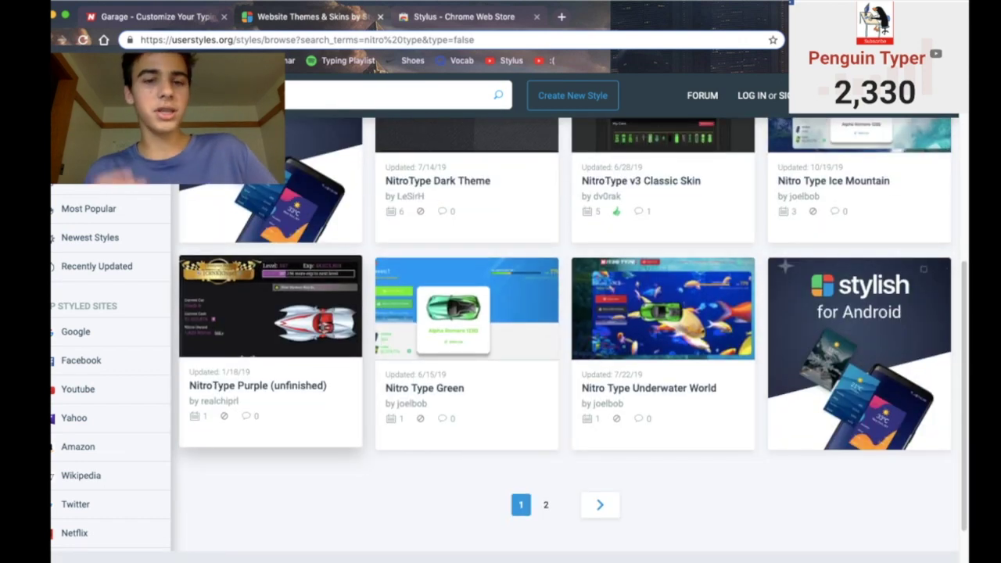
{"action": "scroll", "coordinate": [505, 319], "scroll_direction": "up", "scroll_amount": 5}
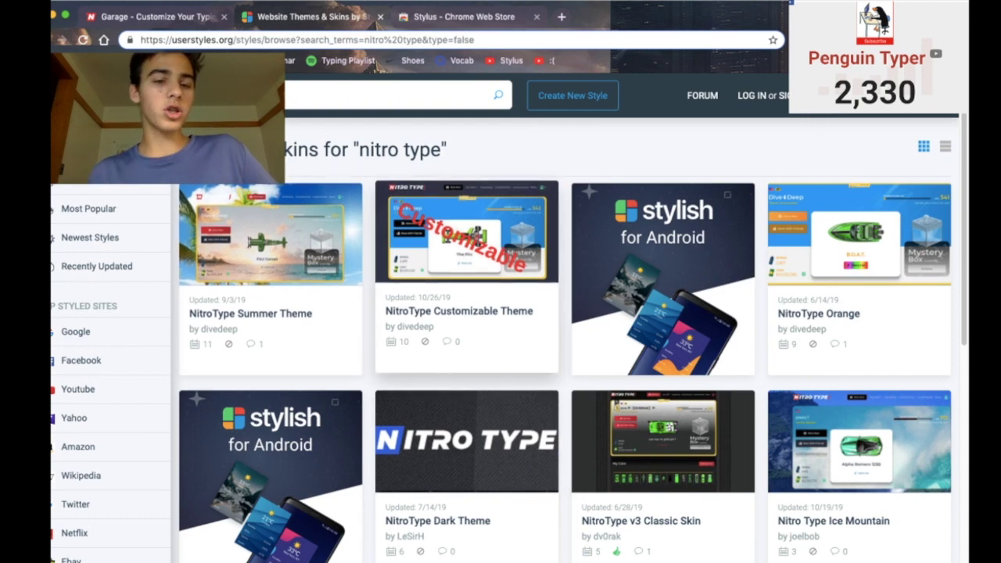
{"action": "left_click", "coordinate": [270, 258]}
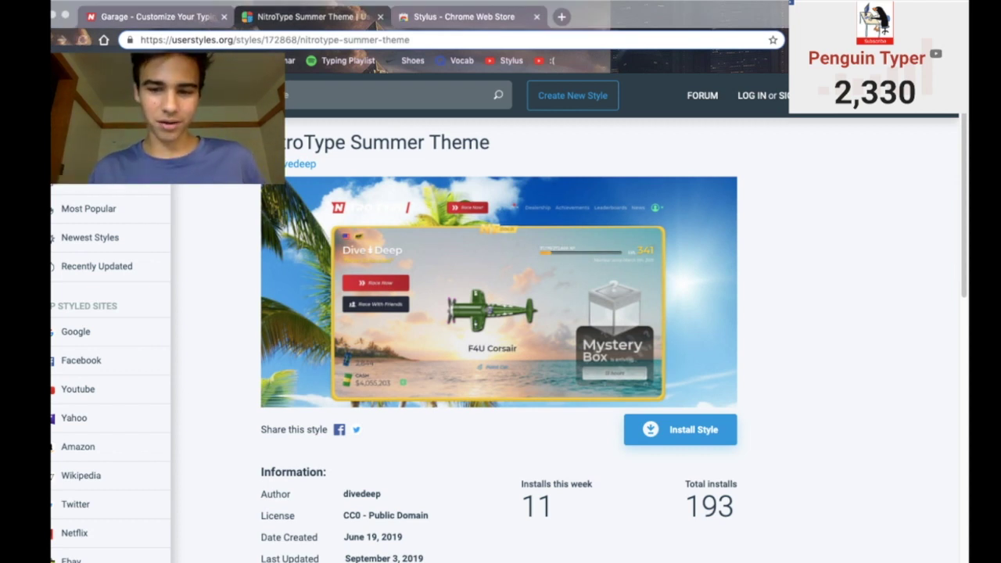
Step: Install the NitroType Summer Theme style and check its total number of installs
{"action": "scroll", "coordinate": [500, 336], "scroll_direction": "down", "scroll_amount": 2}
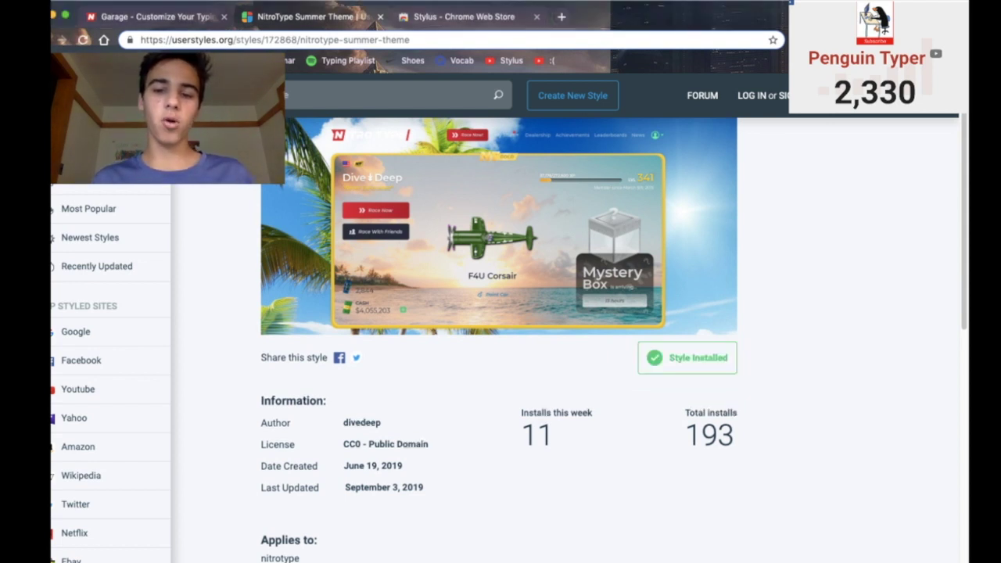
{"action": "double_click", "coordinate": [709, 435]}
{"action": "left_click", "coordinate": [709, 435]}
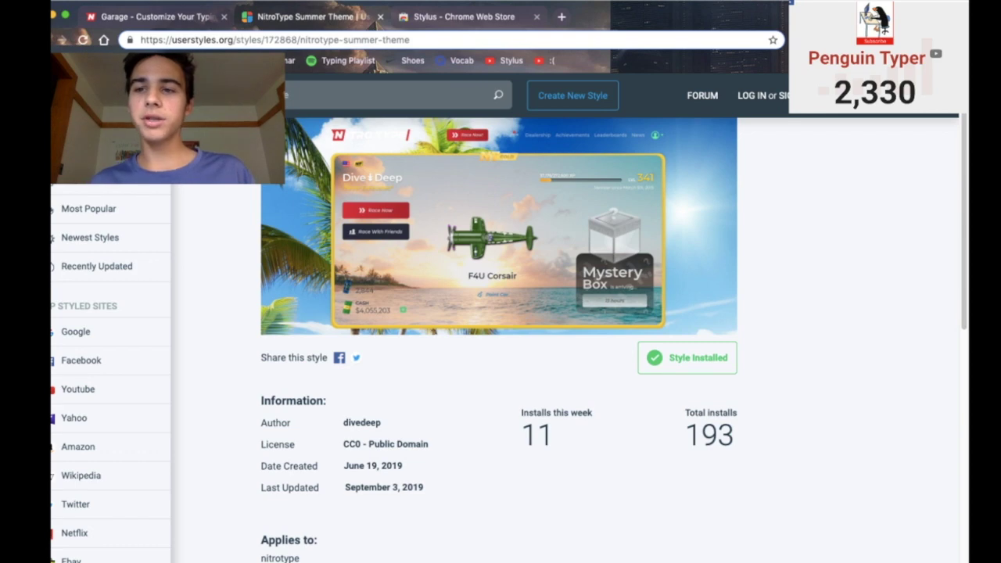
Step: Return to the Nitro Type garage, look over the summer theme and make Summer Classic the current car
{"action": "key", "text": "ctrl+shift+Tab"}
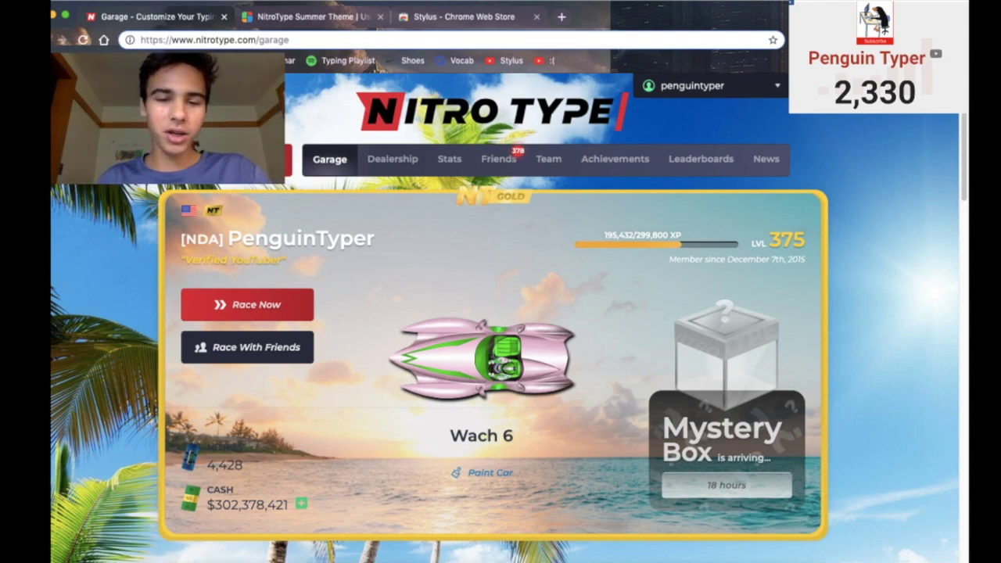
{"action": "scroll", "coordinate": [492, 312], "scroll_direction": "down", "scroll_amount": 10}
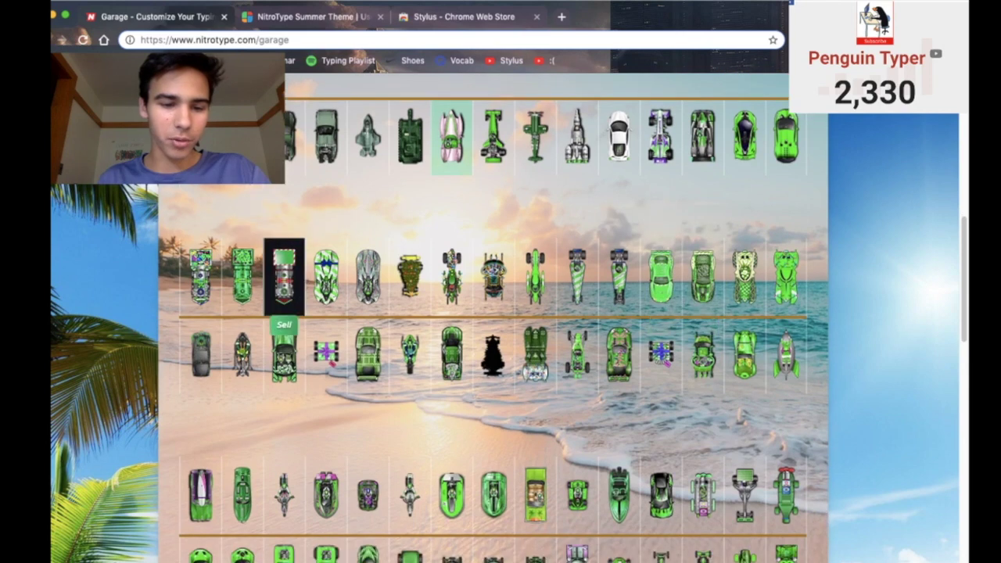
{"action": "scroll", "coordinate": [207, 462], "scroll_direction": "up", "scroll_amount": 3}
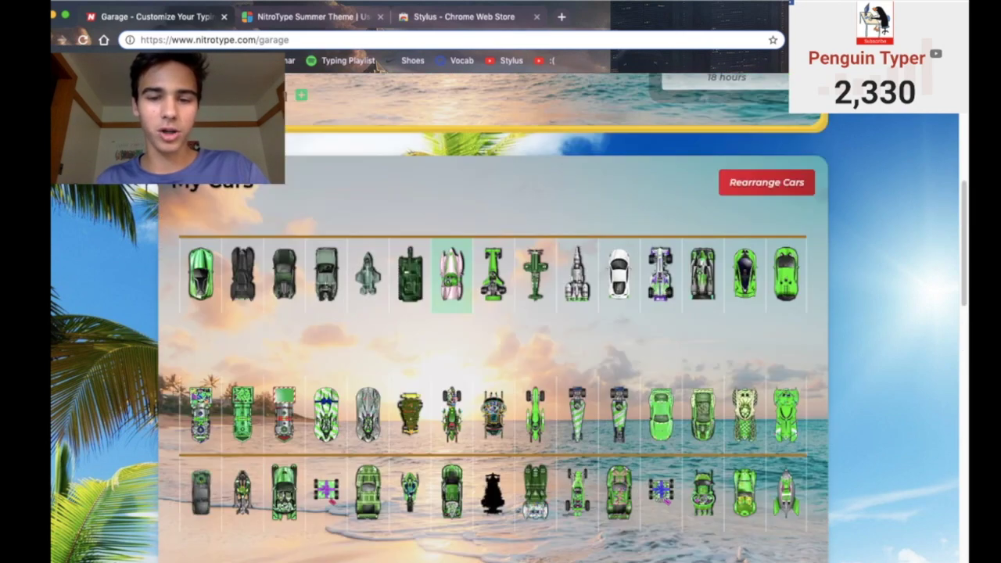
{"action": "scroll", "coordinate": [500, 318], "scroll_direction": "up", "scroll_amount": 5}
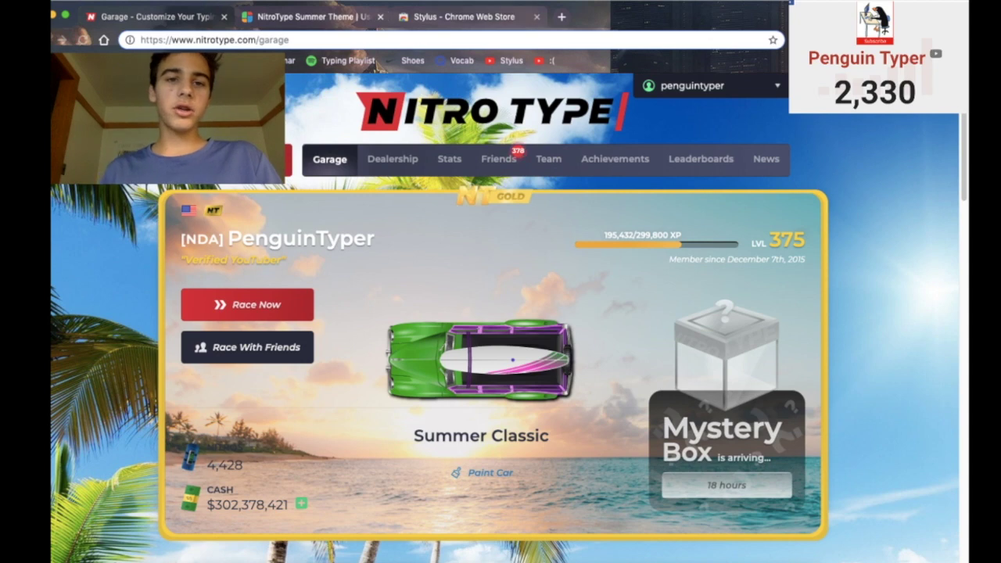
Step: Close the Stylus store and NitroType Summer Theme tabs and open a new tab
{"action": "left_click", "coordinate": [537, 17]}
{"action": "left_click", "coordinate": [380, 17]}
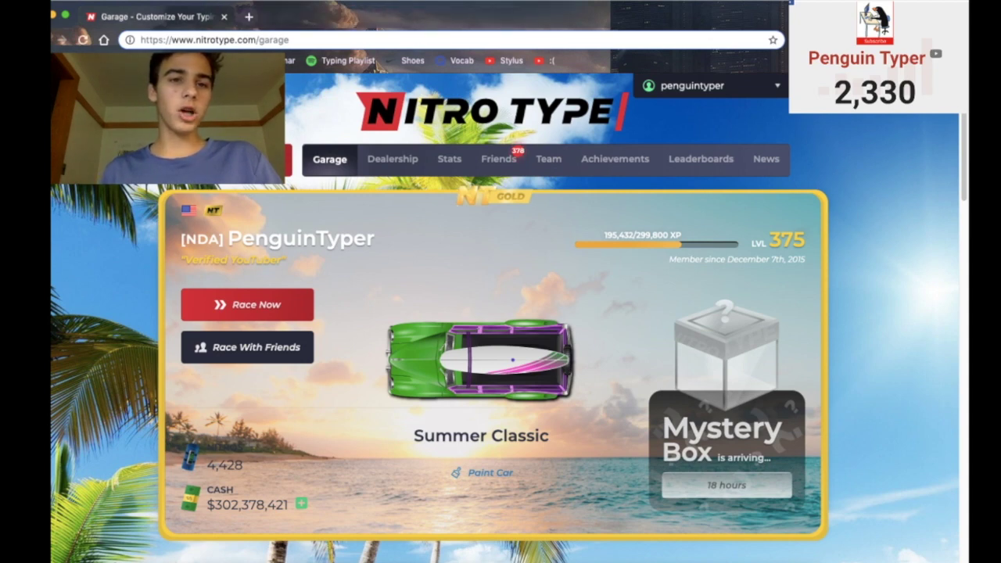
{"action": "left_click", "coordinate": [248, 17]}
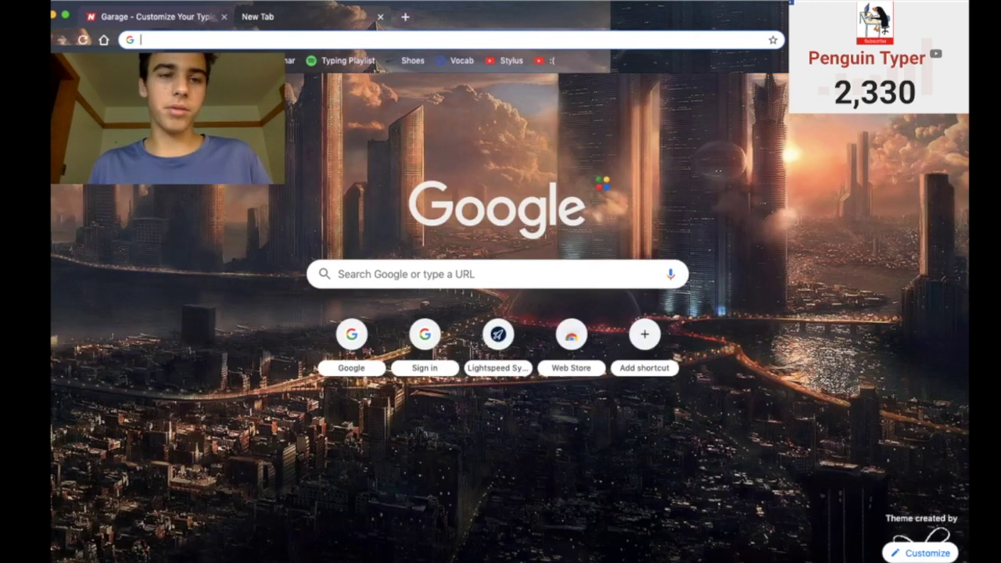
{"action": "type", "text": "ni"}
{"action": "key", "text": "BackSpace"}
{"action": "key", "text": "BackSpace"}
{"action": "key", "text": "BackSpace"}
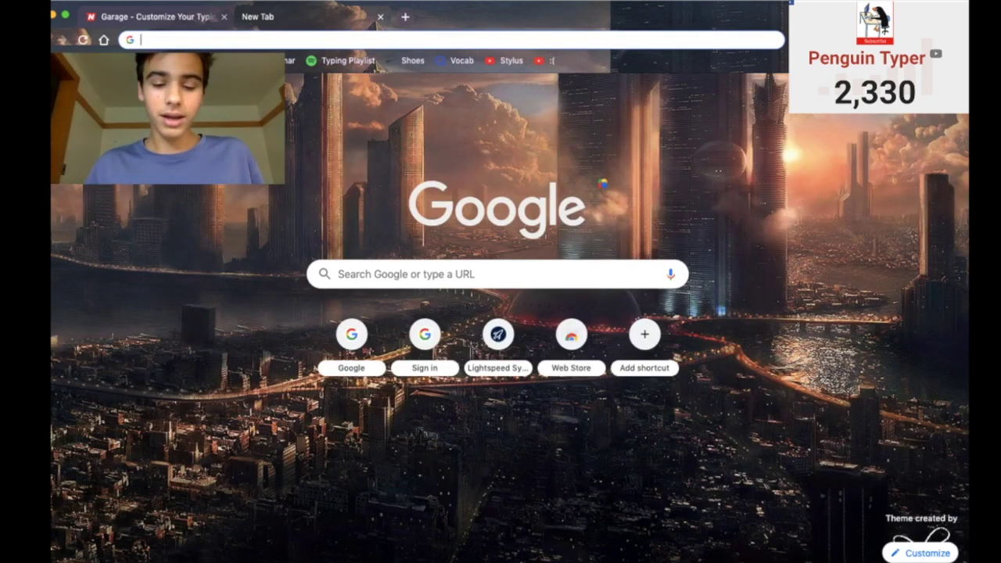
Step: Search the web for "stylus chrome web store" to open the Stylus extension page, and reload the page
{"action": "type", "text": "stylius "}
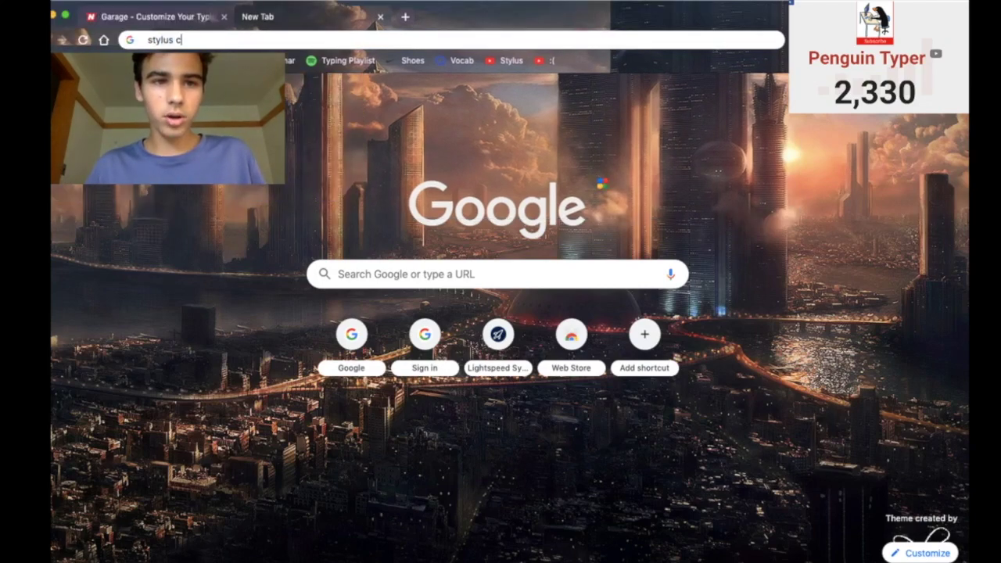
{"action": "type", "text": "chrome web store"}
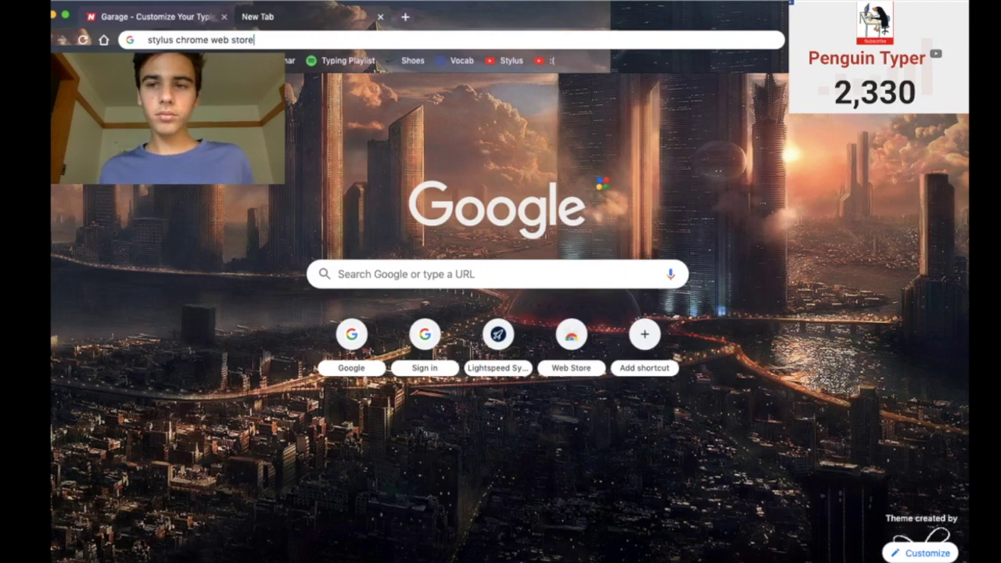
{"action": "key", "text": "Return"}
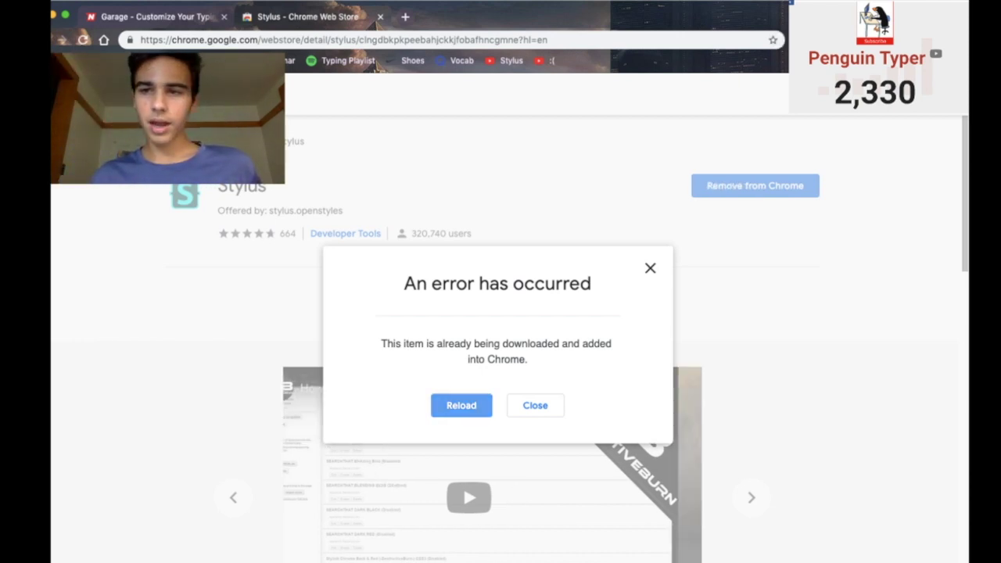
{"action": "left_click", "coordinate": [460, 405]}
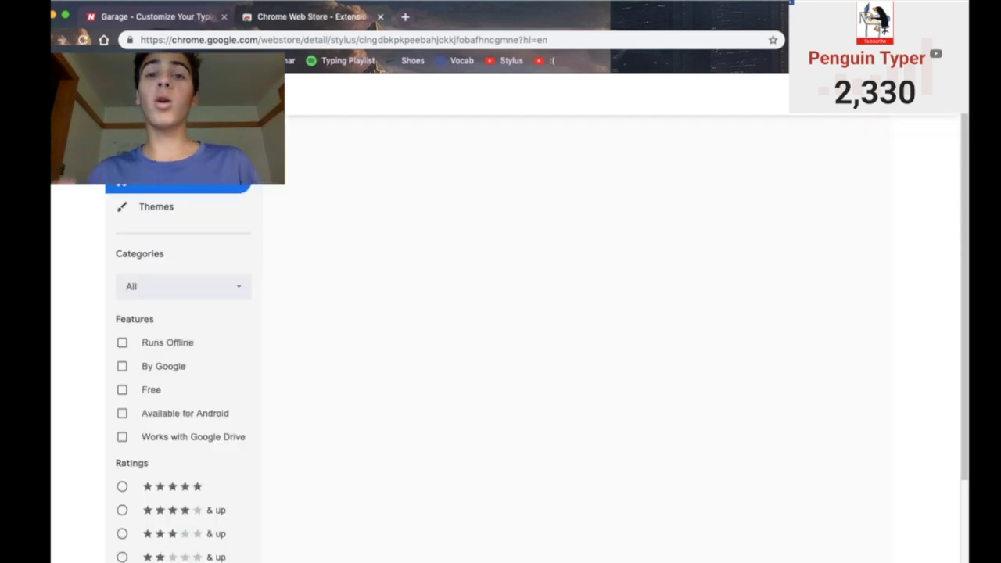
Step: Leave the web store for userstyles.org and list its styles matching "nitro type"
{"action": "key", "text": "super+l"}
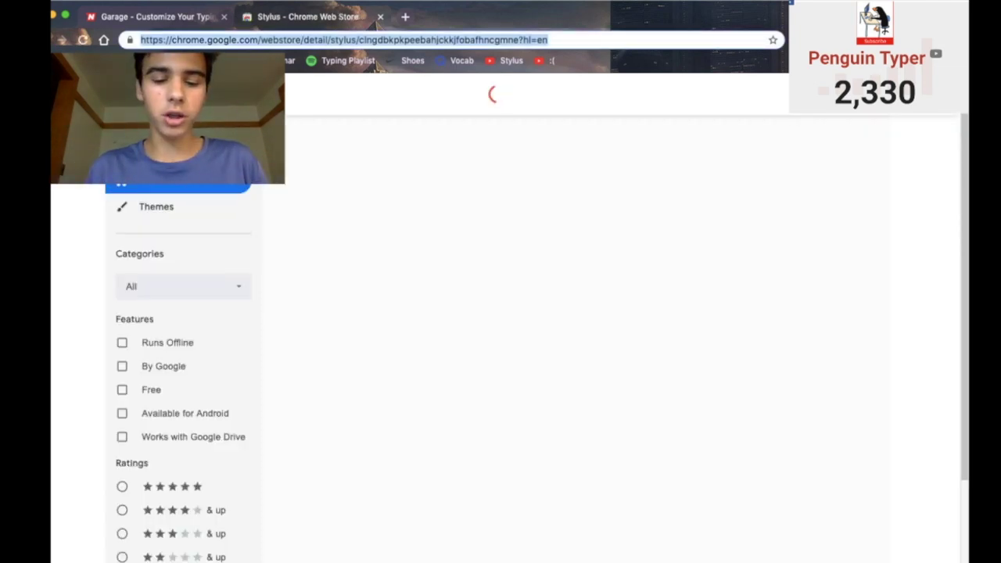
{"action": "type", "text": "userstyles.org/styles/176163/nt-red-space"}
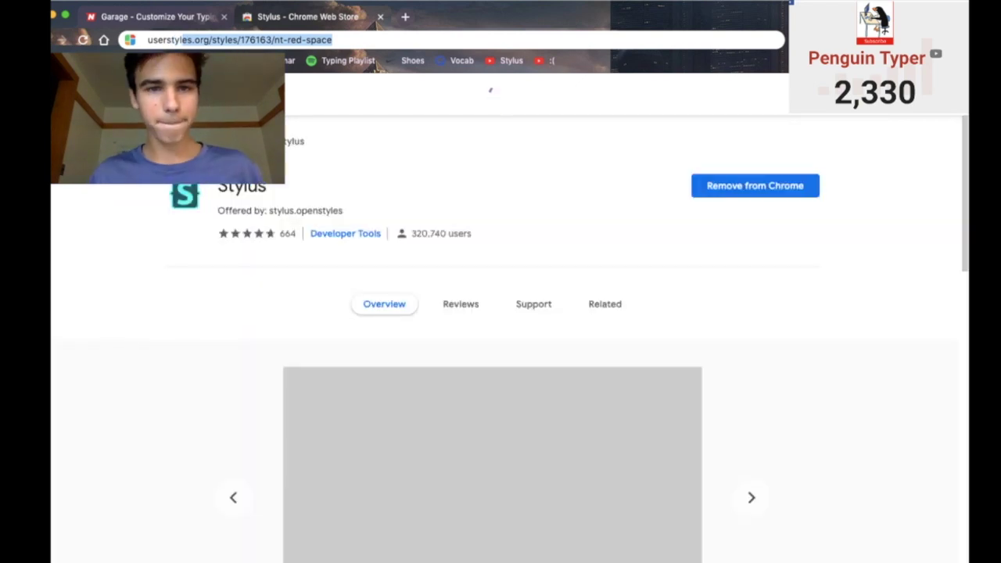
{"action": "key", "text": "Return"}
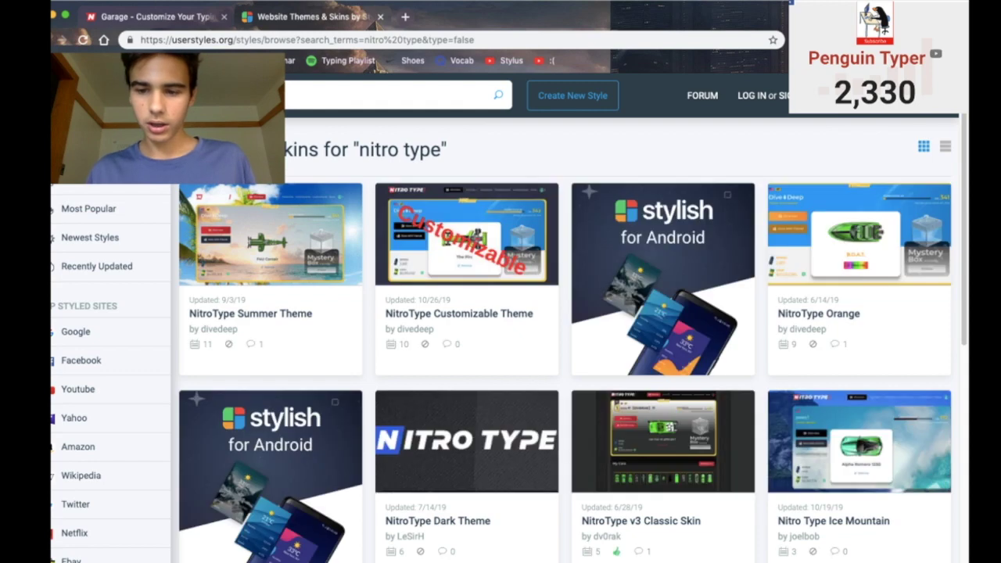
Step: Install the Nitro Type Ice Mountain style from the results and view it in the Nitro Type garage
{"action": "scroll", "coordinate": [661, 235], "scroll_direction": "down", "scroll_amount": 3}
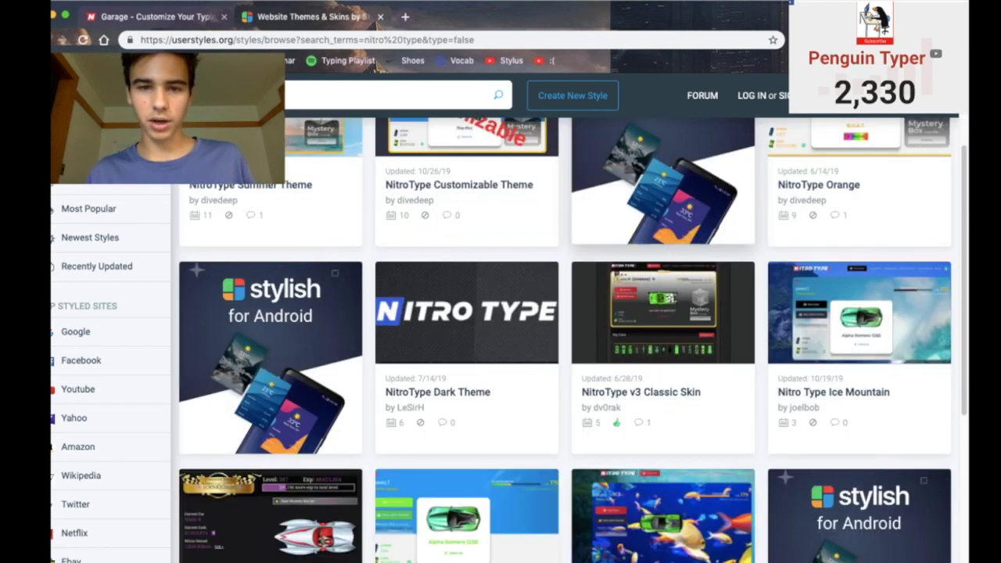
{"action": "left_click", "coordinate": [859, 328]}
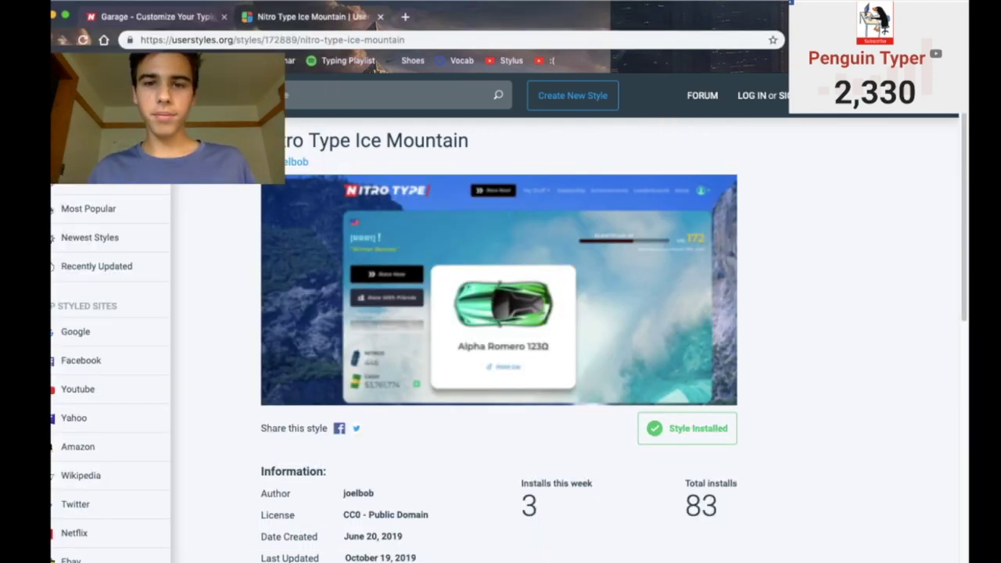
{"action": "key", "text": "ctrl+Tab"}
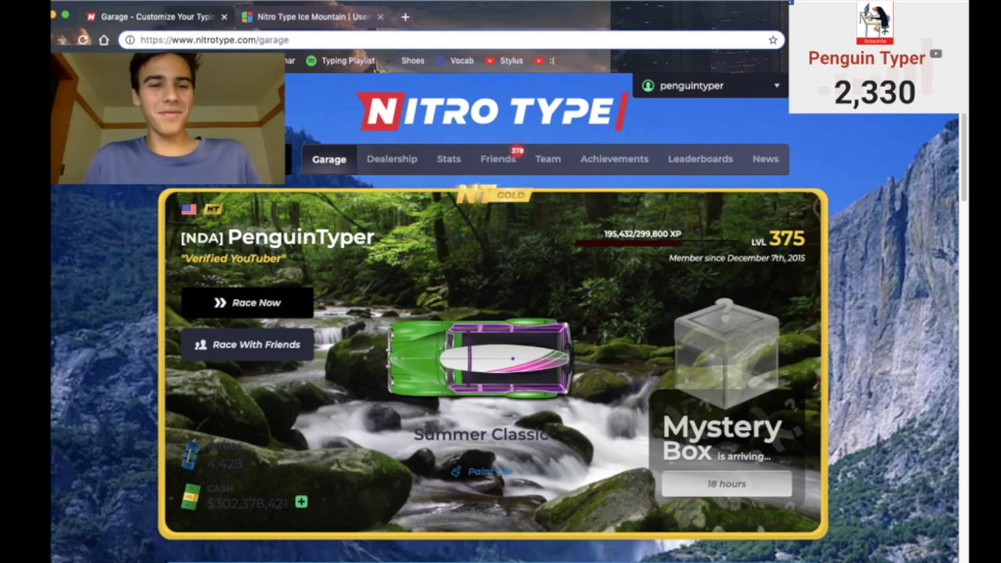
{"action": "scroll", "coordinate": [377, 66], "scroll_direction": "down", "scroll_amount": 5}
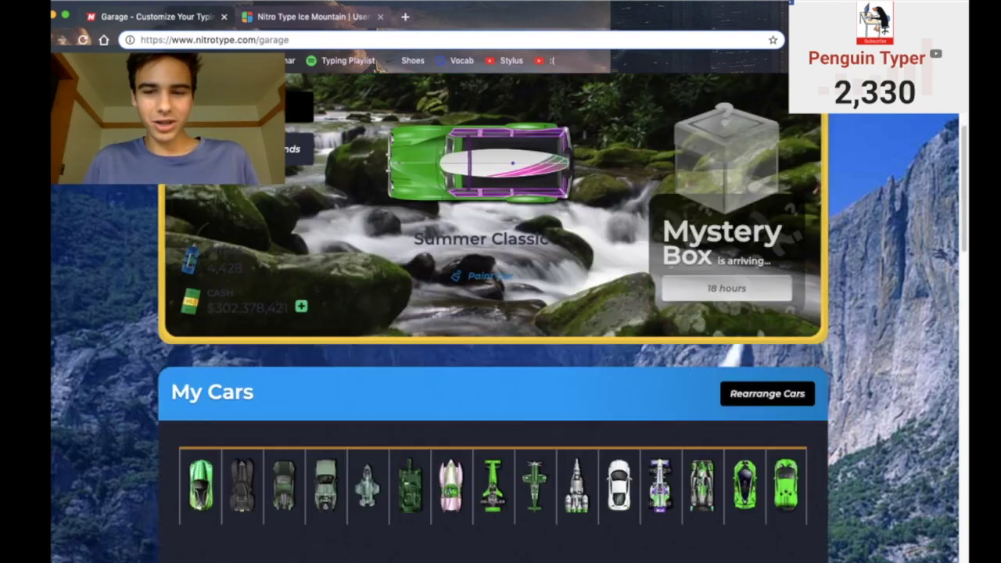